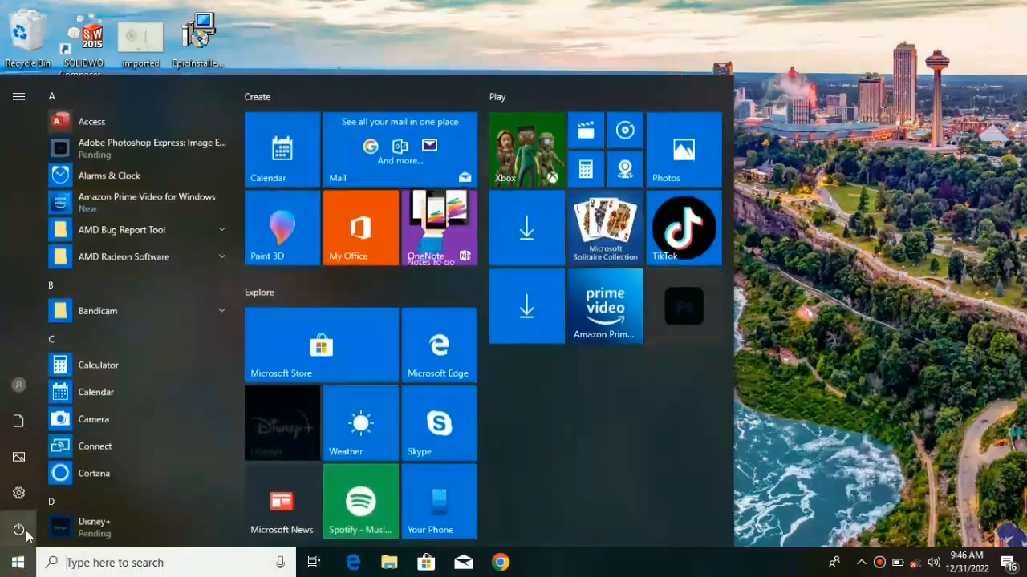
# View the computer's power options, including Restart.
pyautogui.click(18, 530)
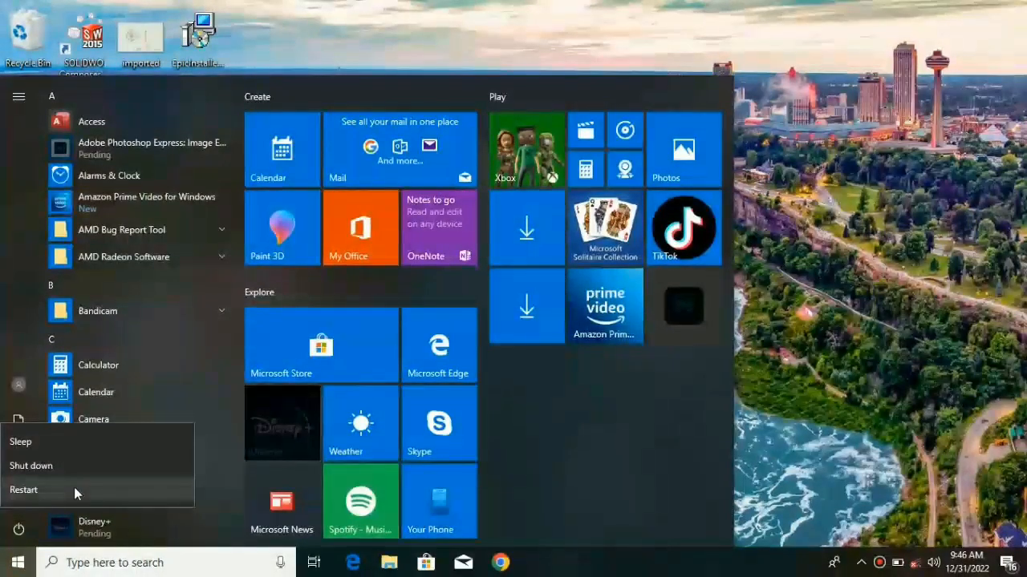
pyautogui.click(73, 491)
pyautogui.click(74, 491)
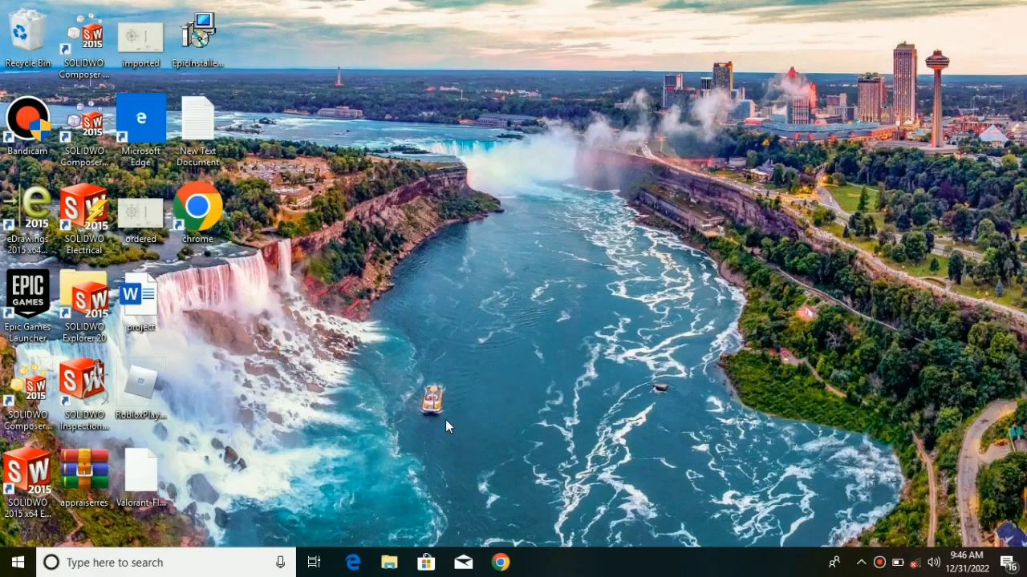
# Open Windows Settings and go to the Troubleshoot page under Update & Security.
pyautogui.click(217, 563)
pyautogui.write('sett')
pyautogui.click(263, 172)
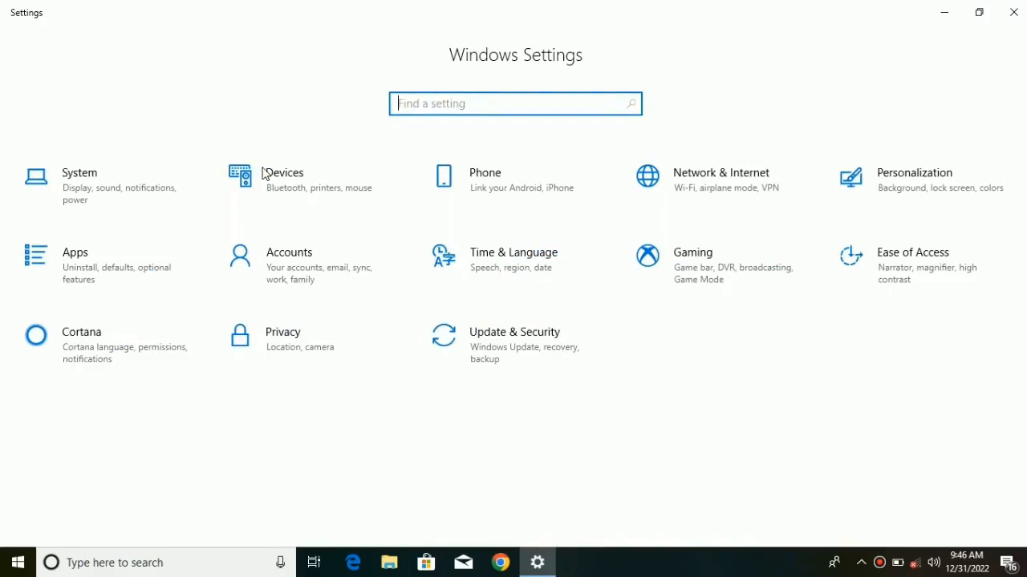
pyautogui.click(476, 365)
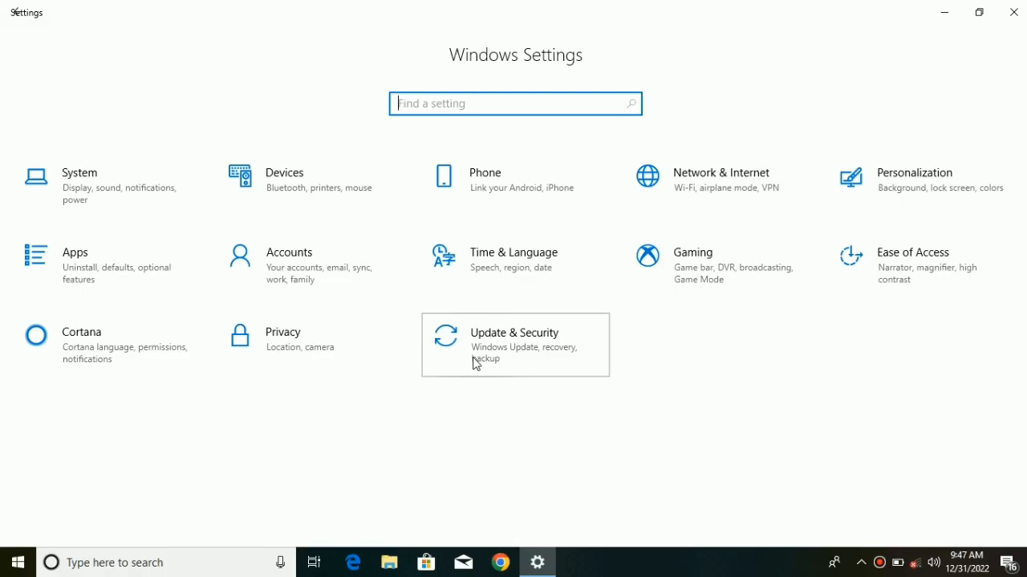
pyautogui.click(109, 275)
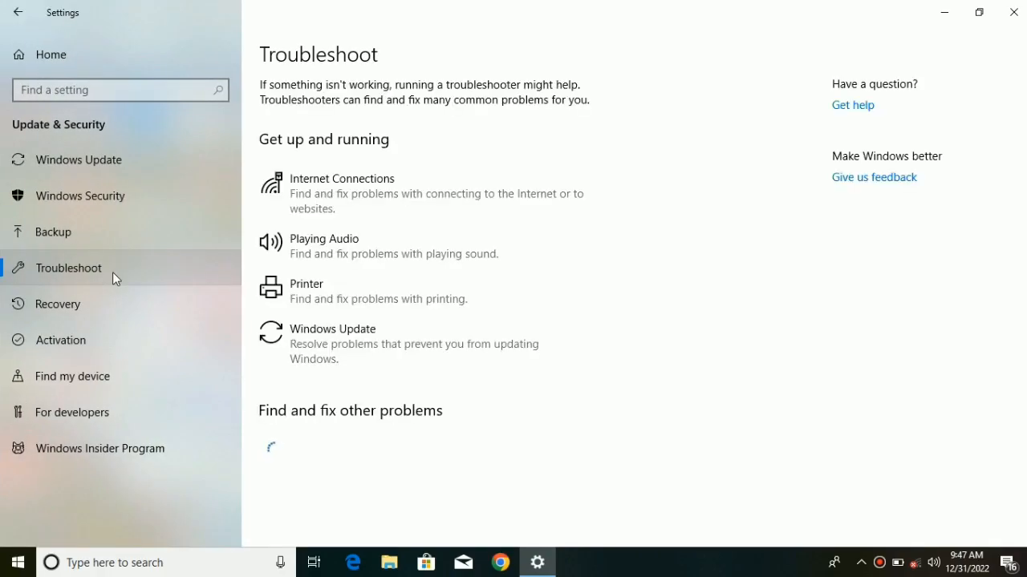
# Run the Windows Update troubleshooter, cancelling at the pending-updates fix and closing Settings.
pyautogui.click(426, 353)
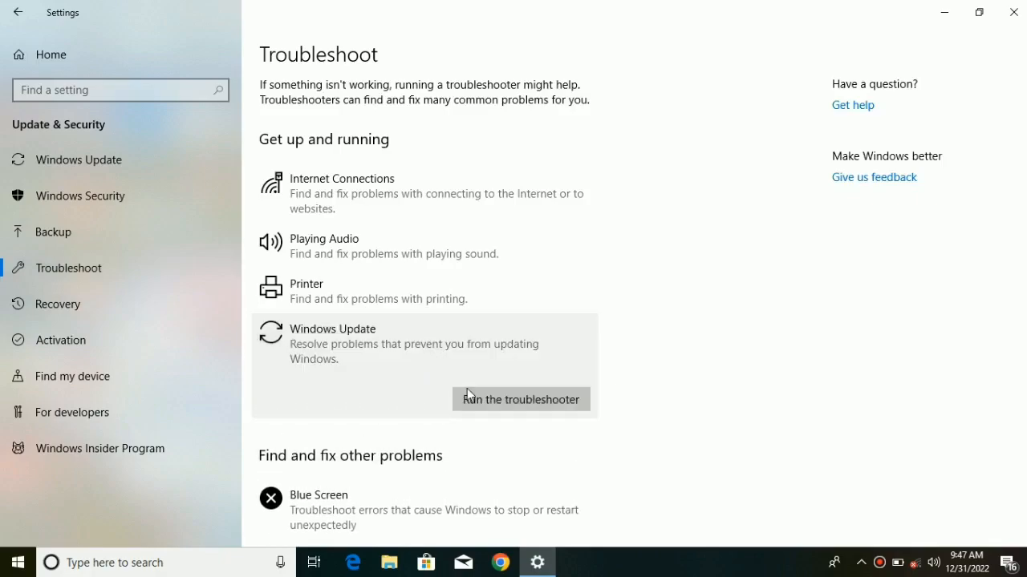
pyautogui.click(487, 407)
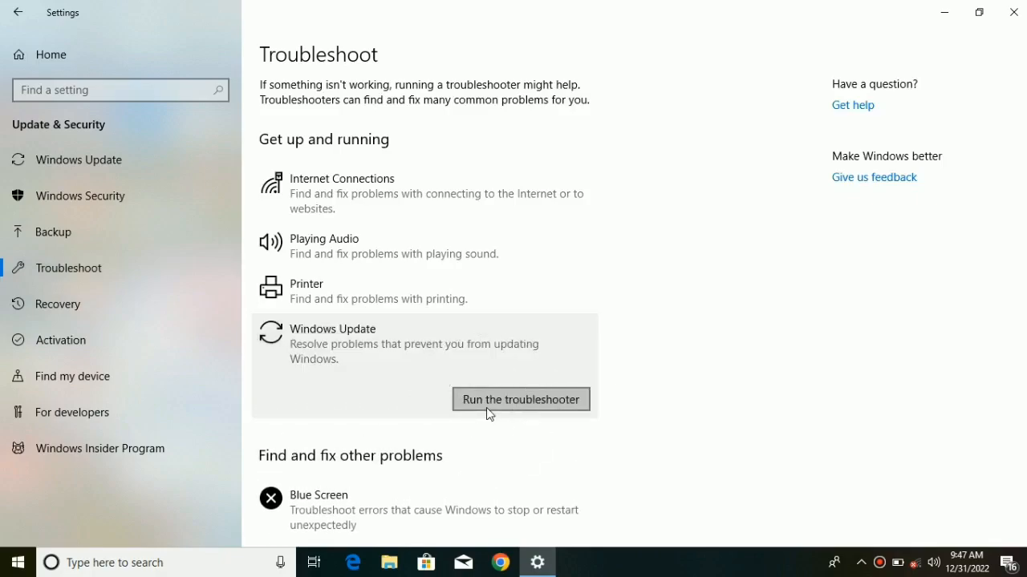
pyautogui.click(496, 389)
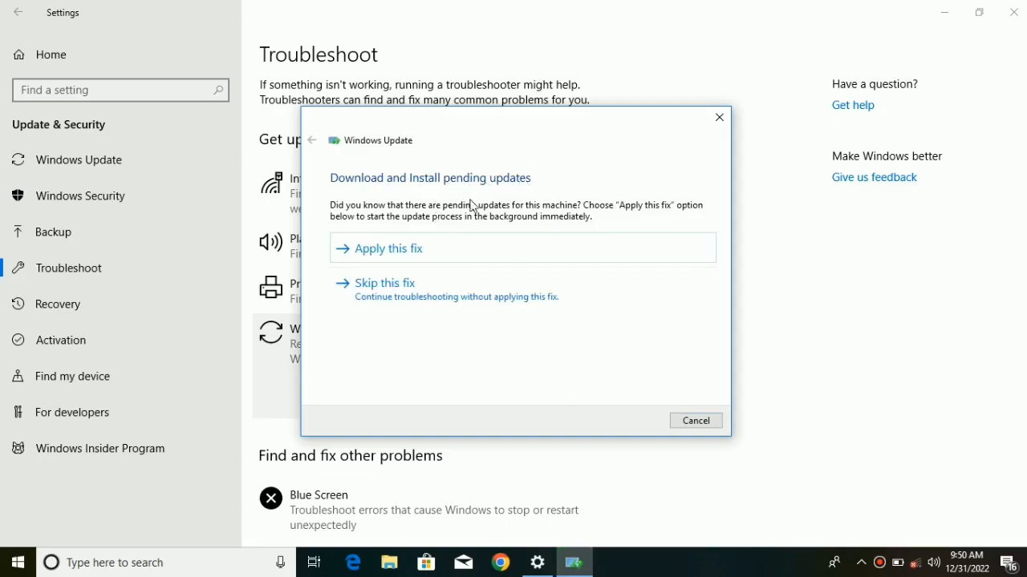
pyautogui.click(689, 427)
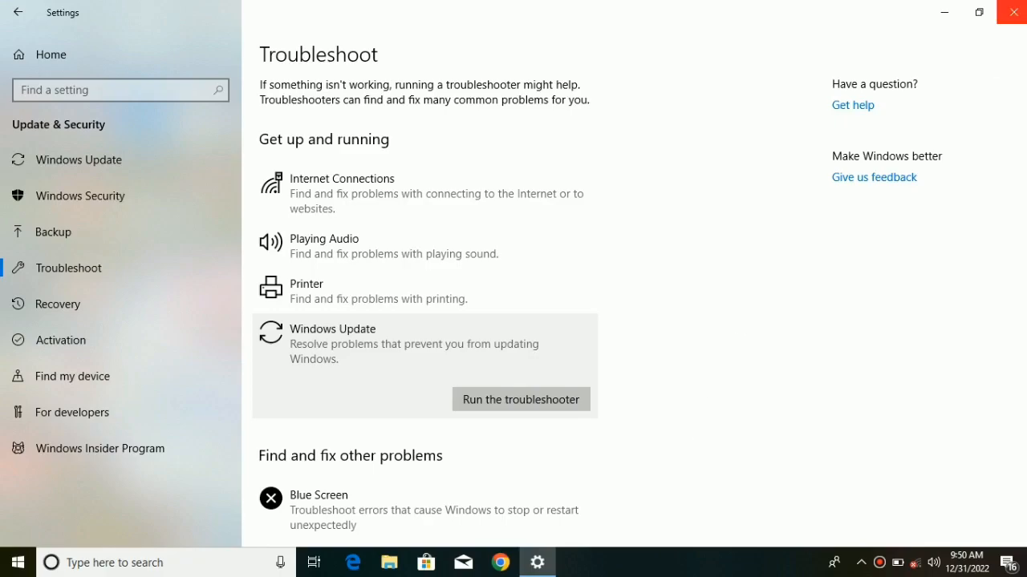
pyautogui.click(1012, 12)
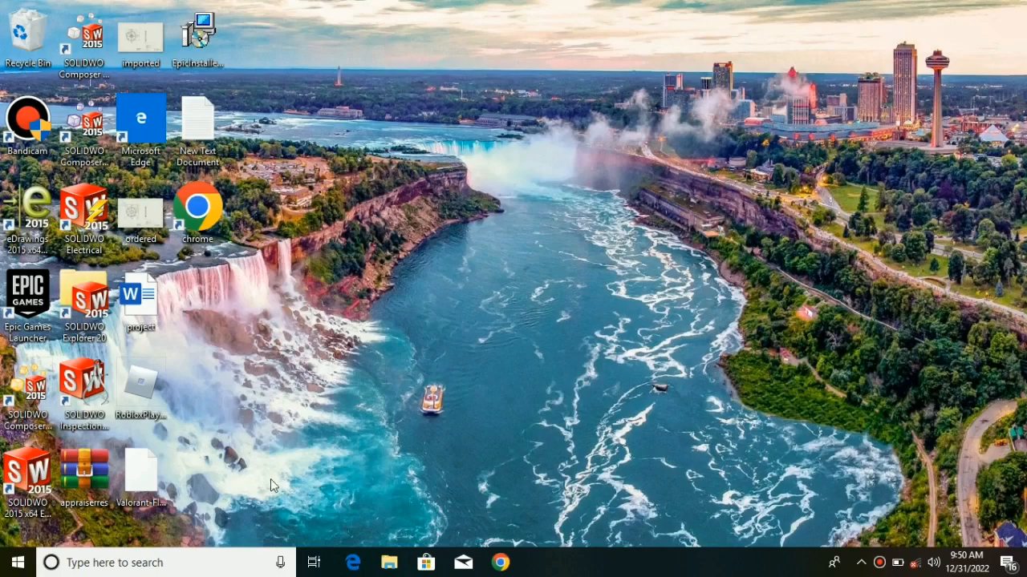
# Search Windows for "ser" and open the Services desktop app.
pyautogui.click(178, 561)
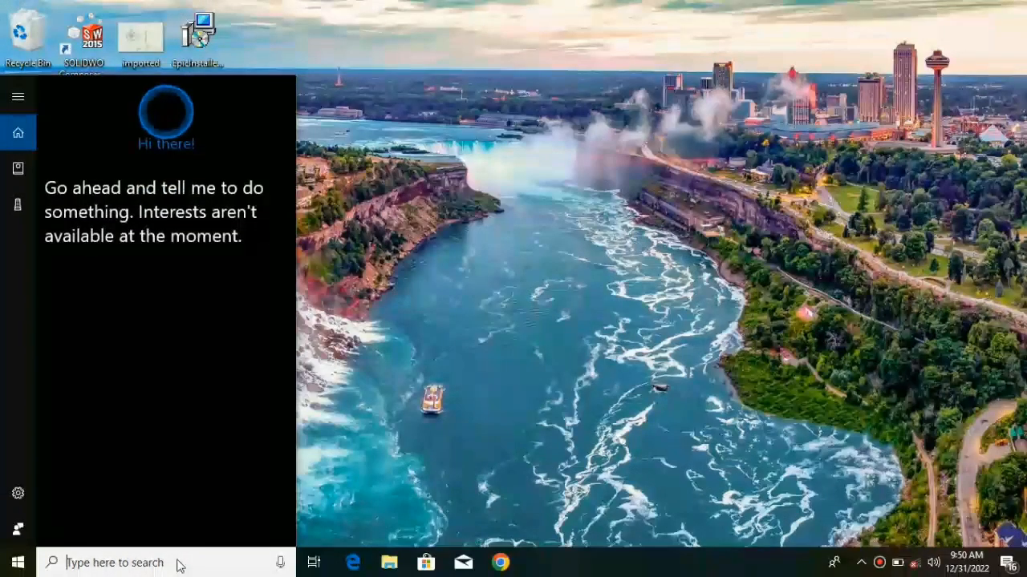
pyautogui.write('ser')
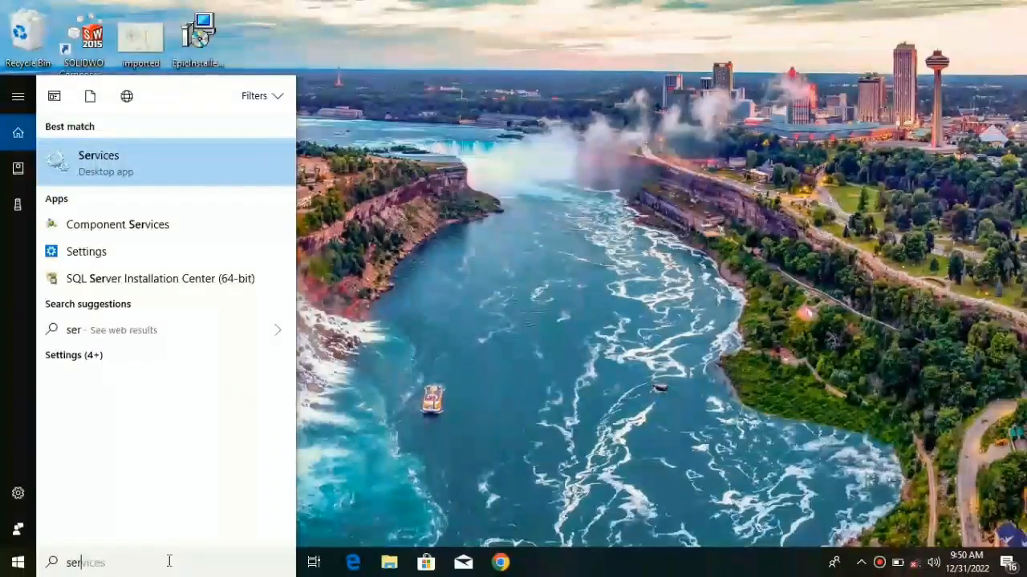
pyautogui.click(178, 174)
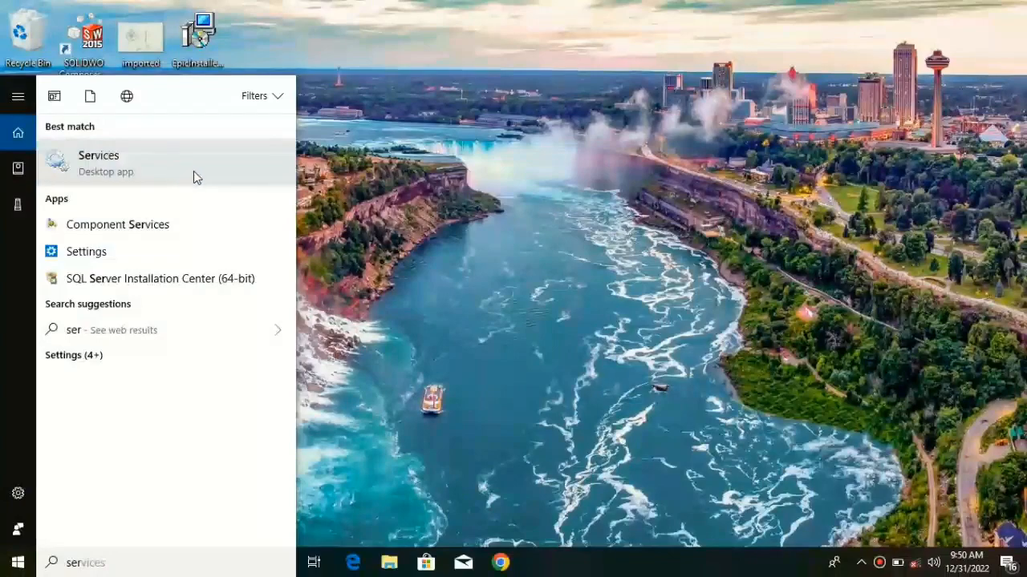
pyautogui.click(296, 167)
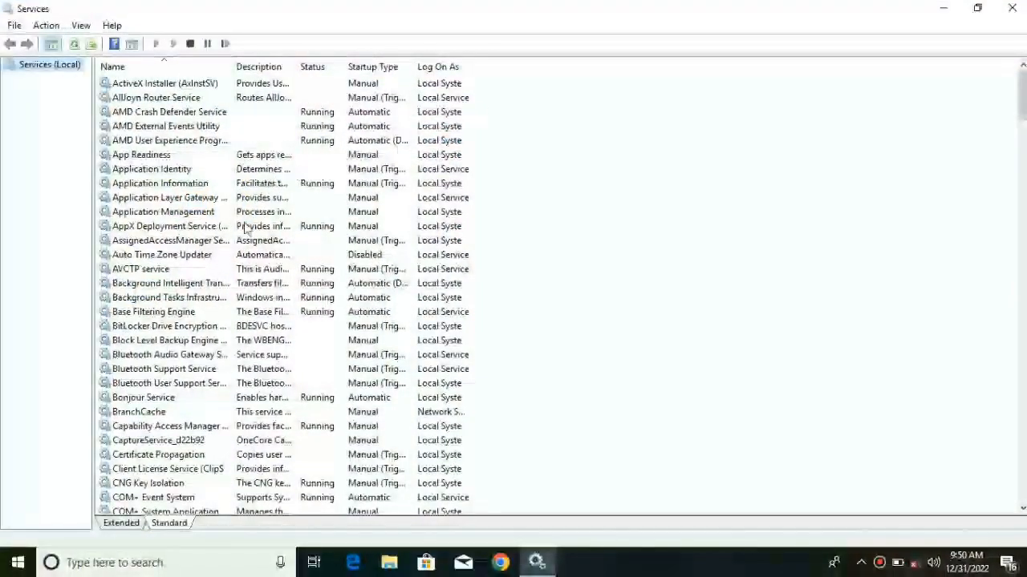
# Find the Windows Update service in the services list and open its properties.
pyautogui.scroll(-5, 257, 277)
pyautogui.scroll(-20, 256, 276)
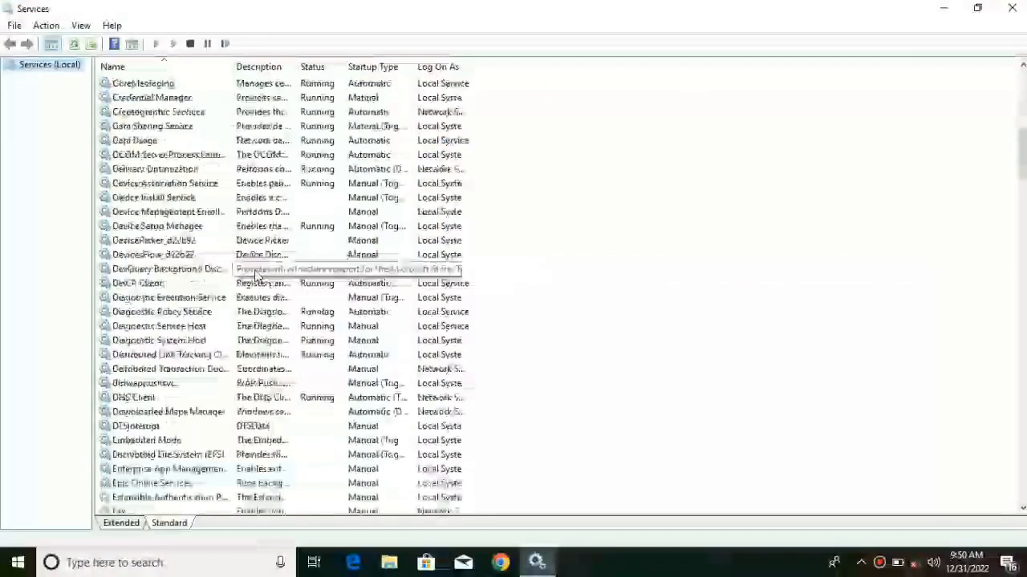
pyautogui.scroll(-20, 256, 277)
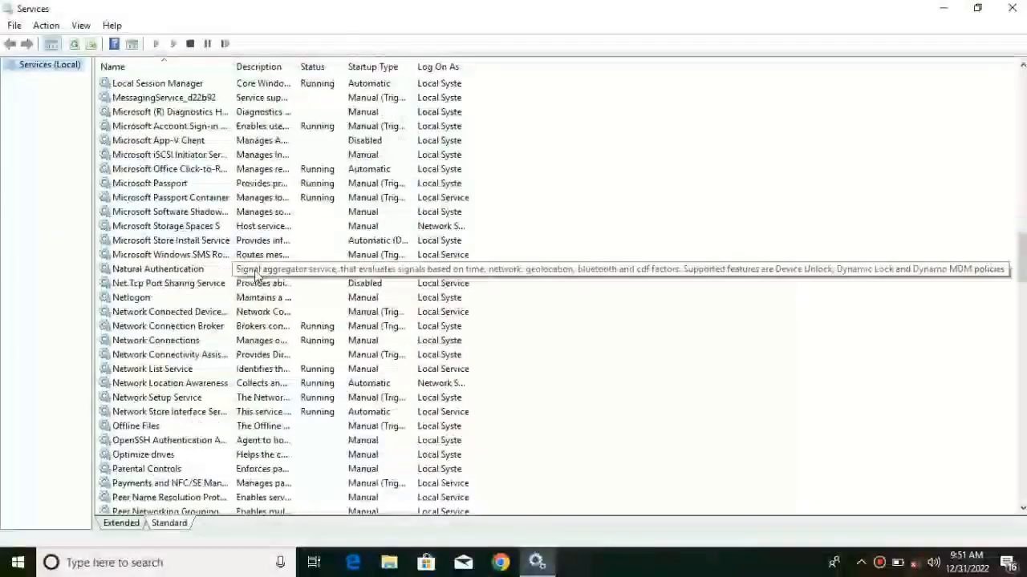
pyautogui.scroll(-20, 256, 275)
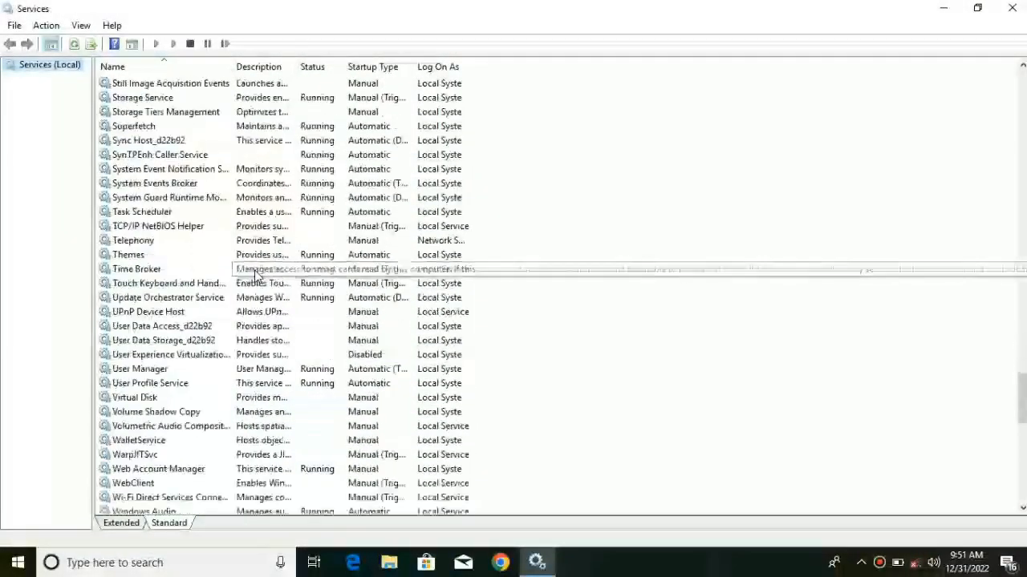
pyautogui.scroll(-7, 257, 275)
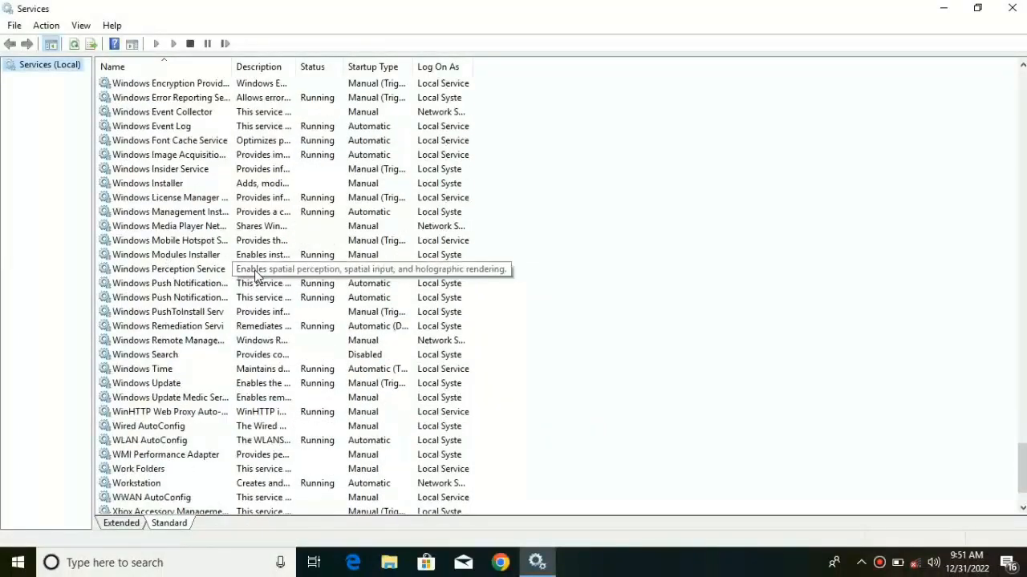
pyautogui.scroll(-2, 256, 275)
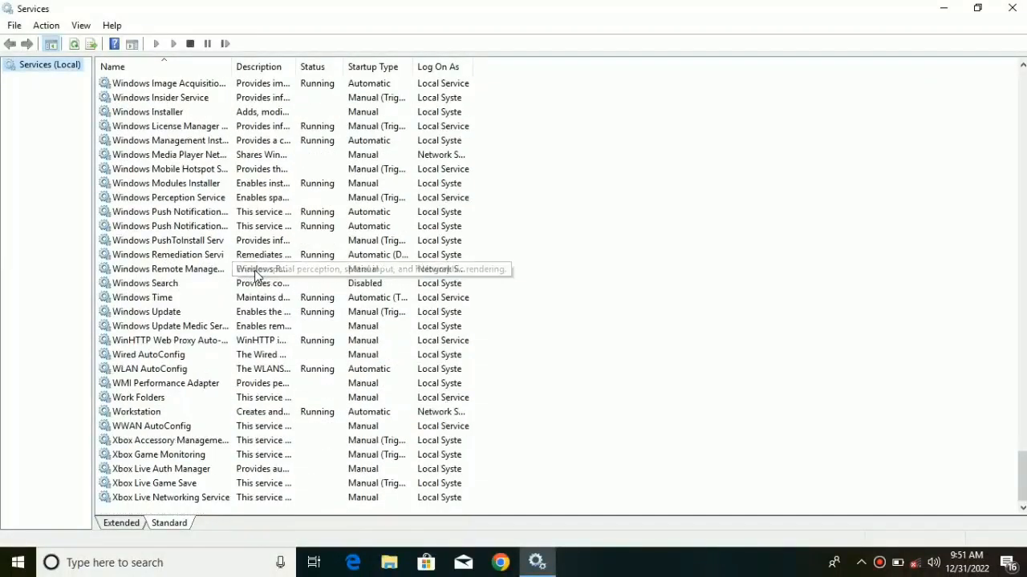
pyautogui.click(167, 311)
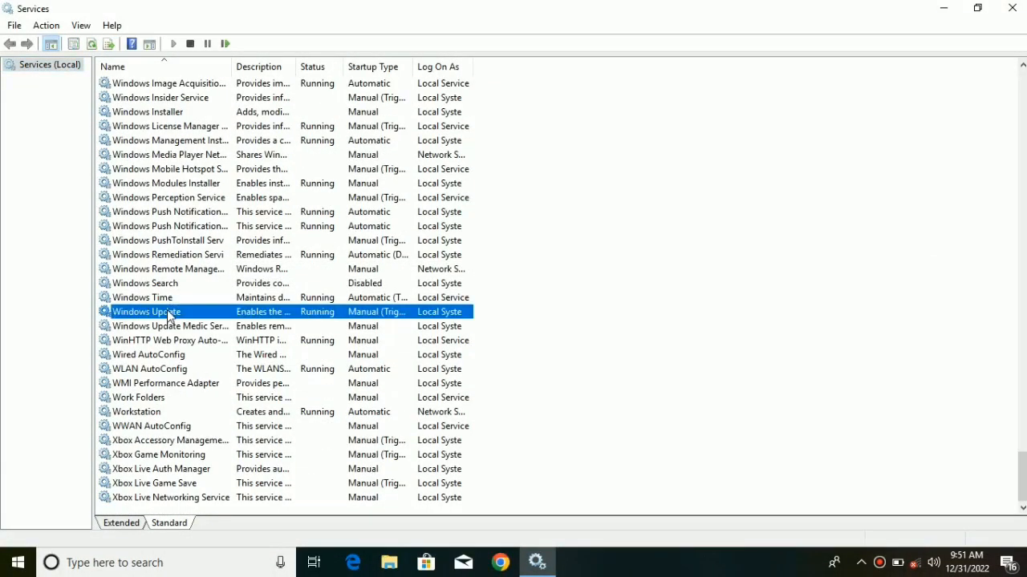
pyautogui.rightClick(287, 316)
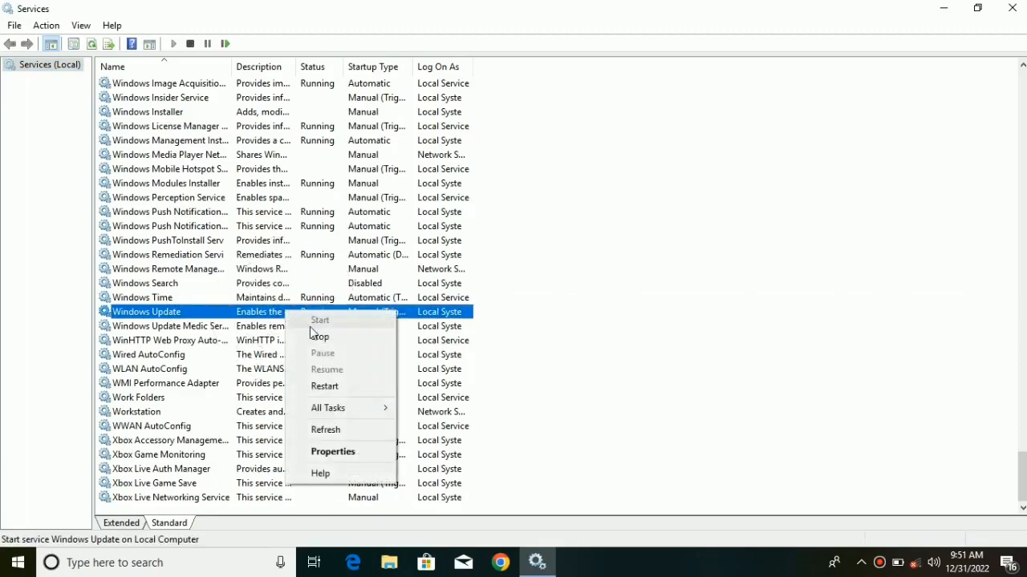
pyautogui.click(337, 454)
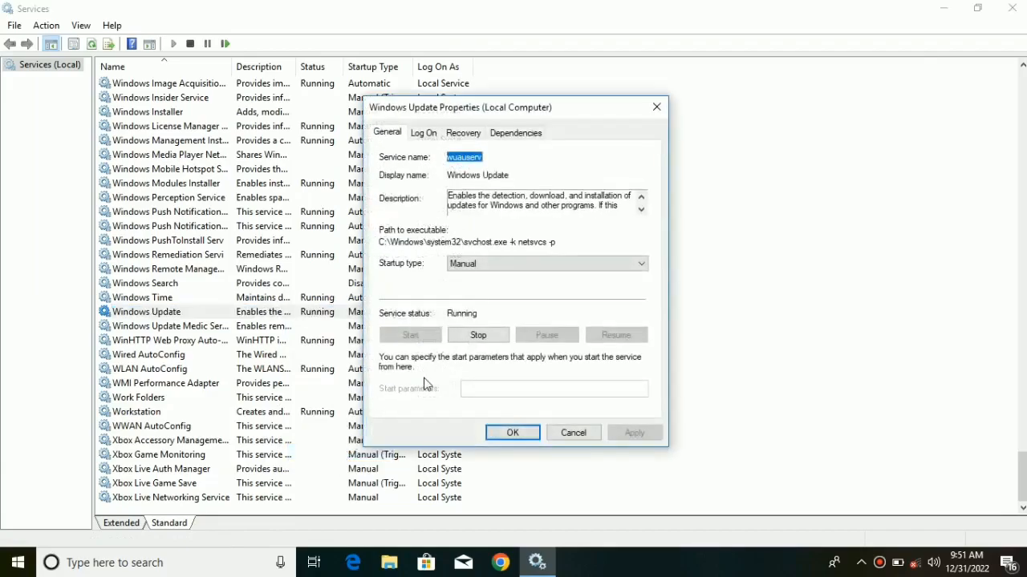
# Set the Windows Update service's startup type to Automatic (Delayed Start) and apply the change.
pyautogui.click(511, 265)
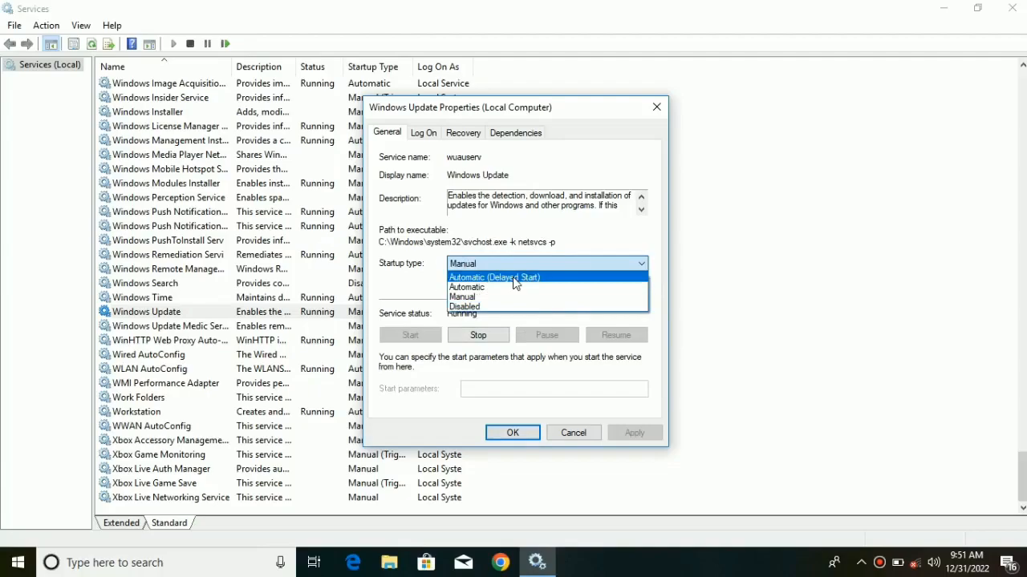
pyautogui.click(514, 278)
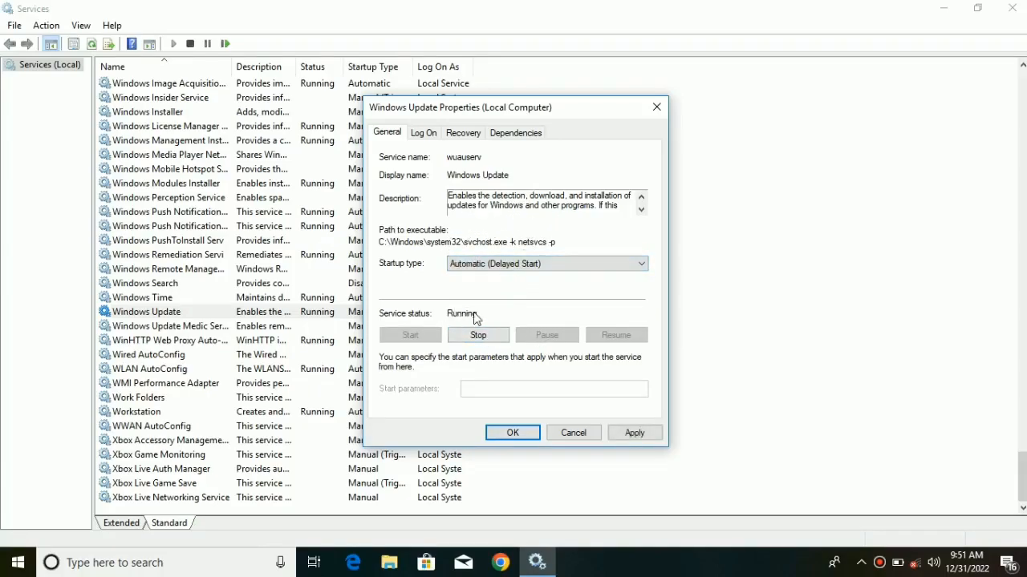
pyautogui.press('ctrl')
pyautogui.press('ctrl')
pyautogui.click(617, 434)
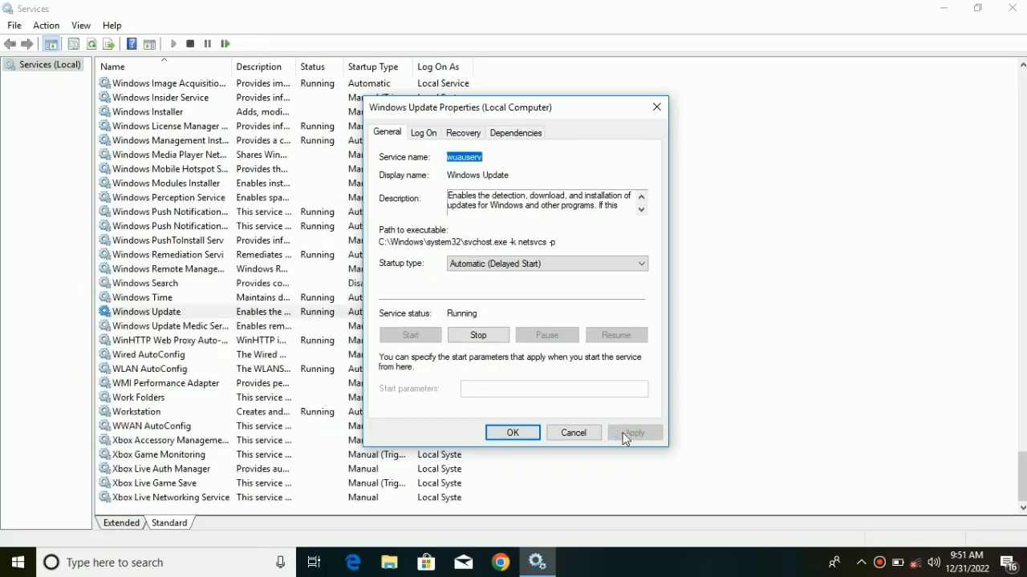
pyautogui.press('ctrl')
pyautogui.click(513, 433)
pyautogui.click(527, 433)
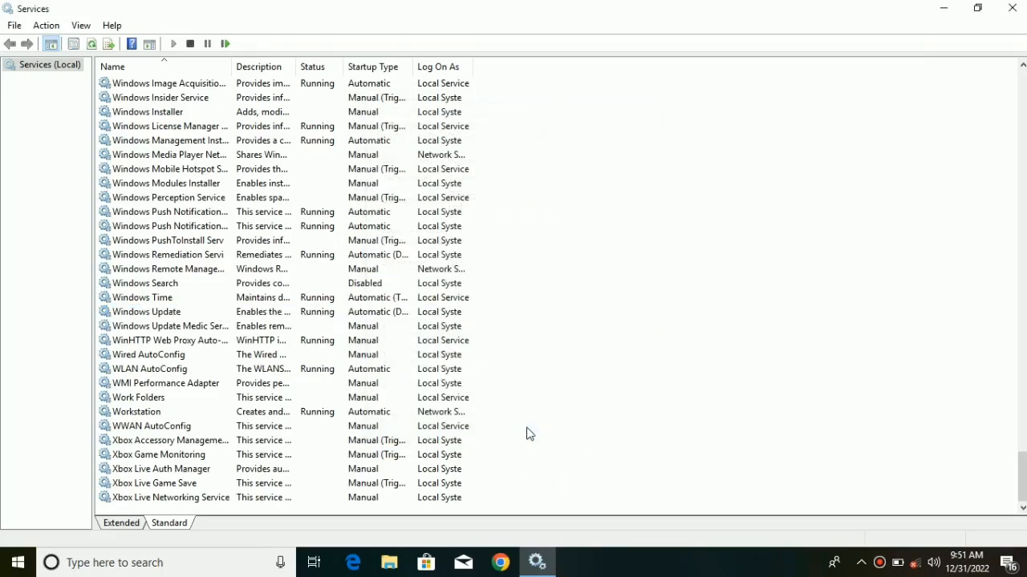
# Refresh the Windows Update service and close the Services window.
pyautogui.rightClick(321, 314)
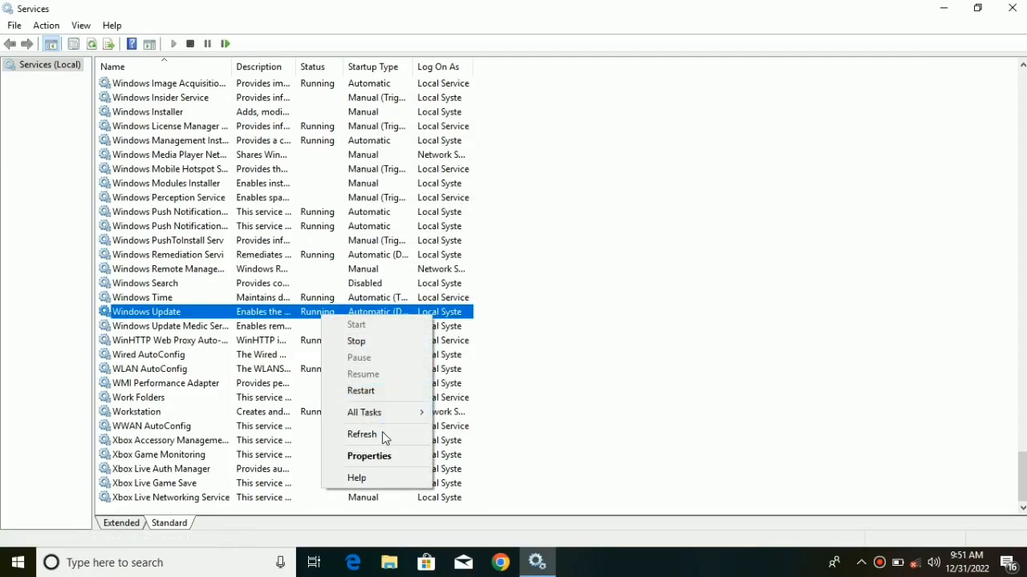
pyautogui.click(362, 434)
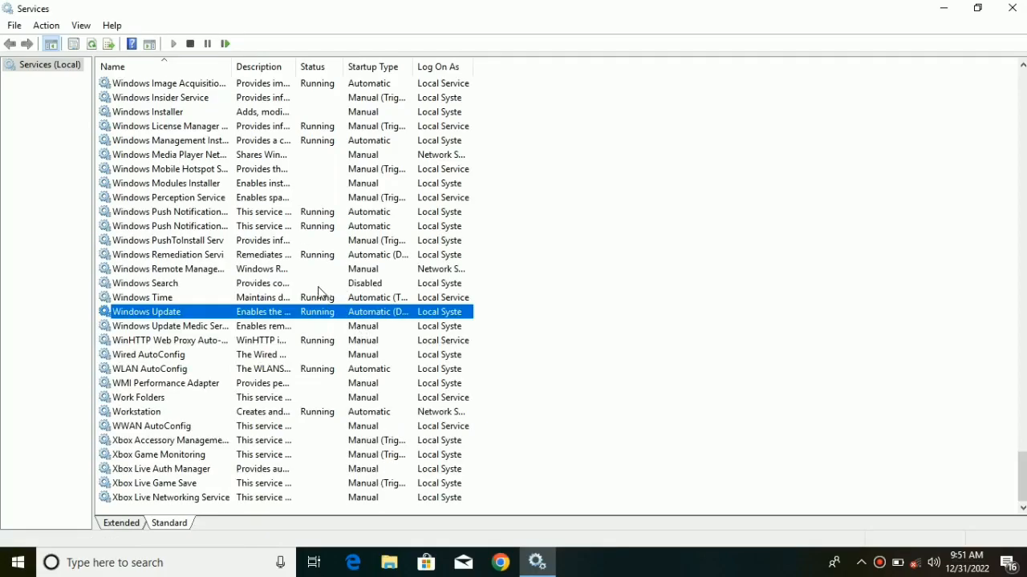
pyautogui.click(1012, 8)
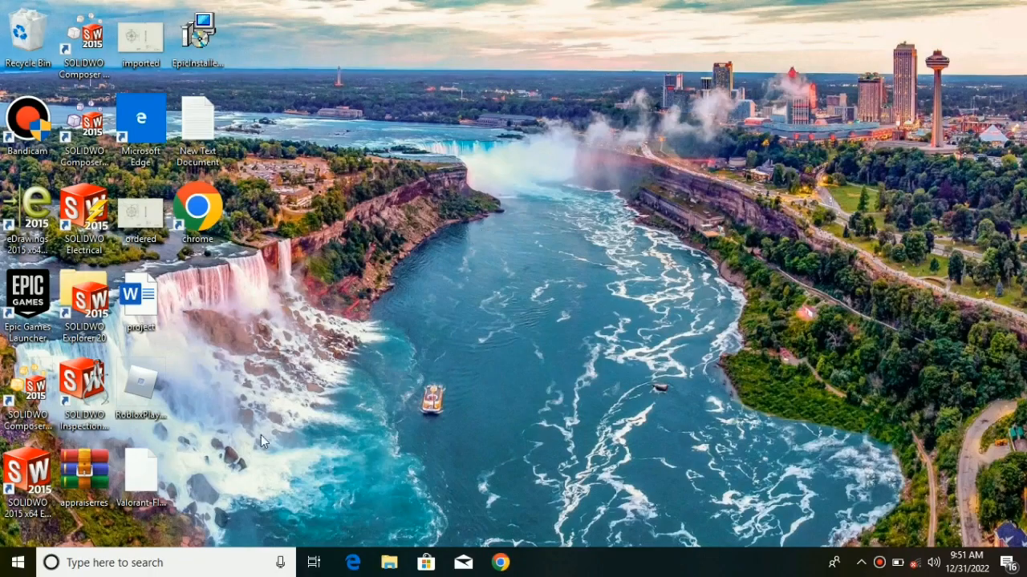
# Search Windows for "edit" and open Edit group policy.
pyautogui.click(206, 563)
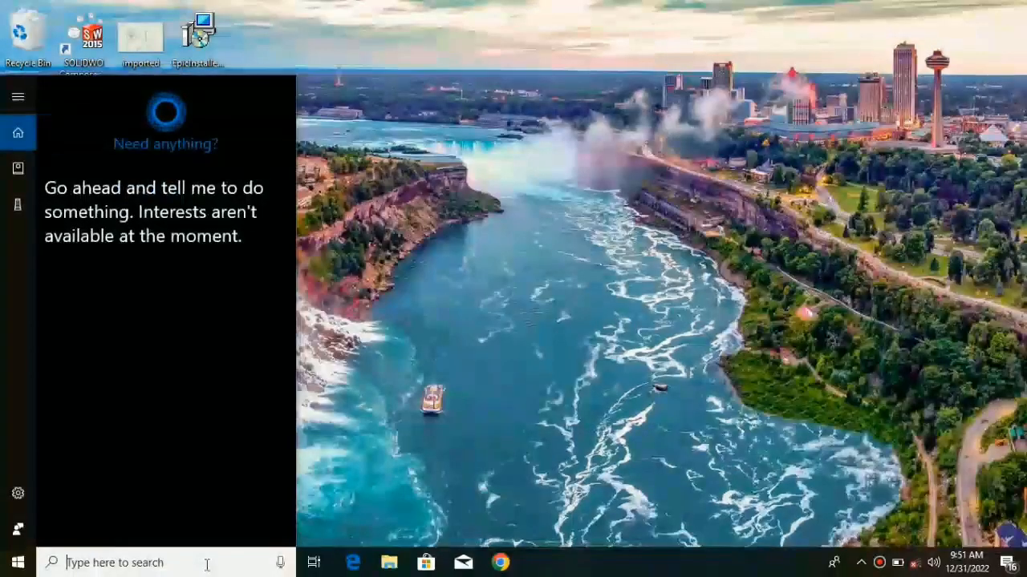
pyautogui.write('edit')
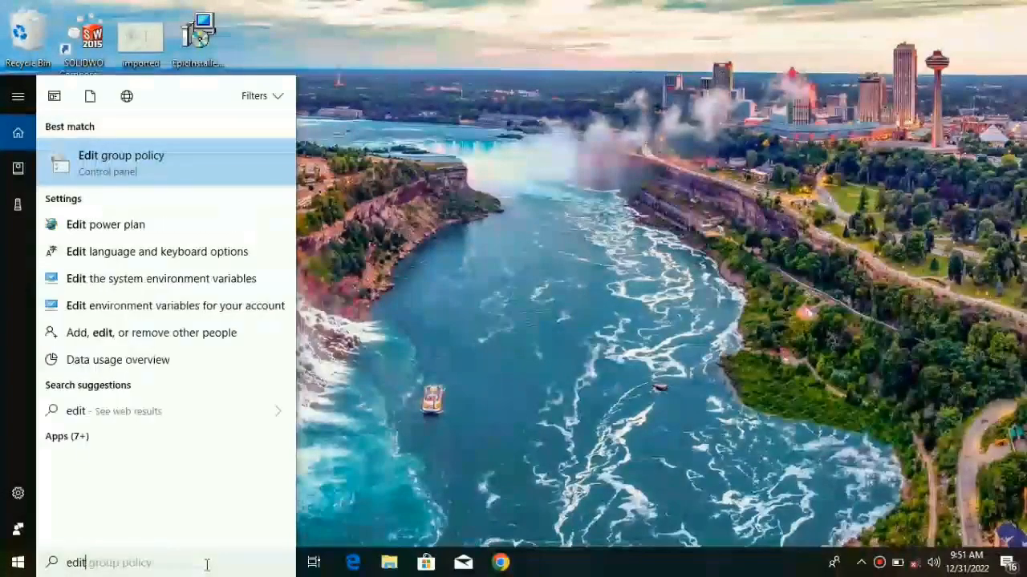
pyautogui.click(133, 165)
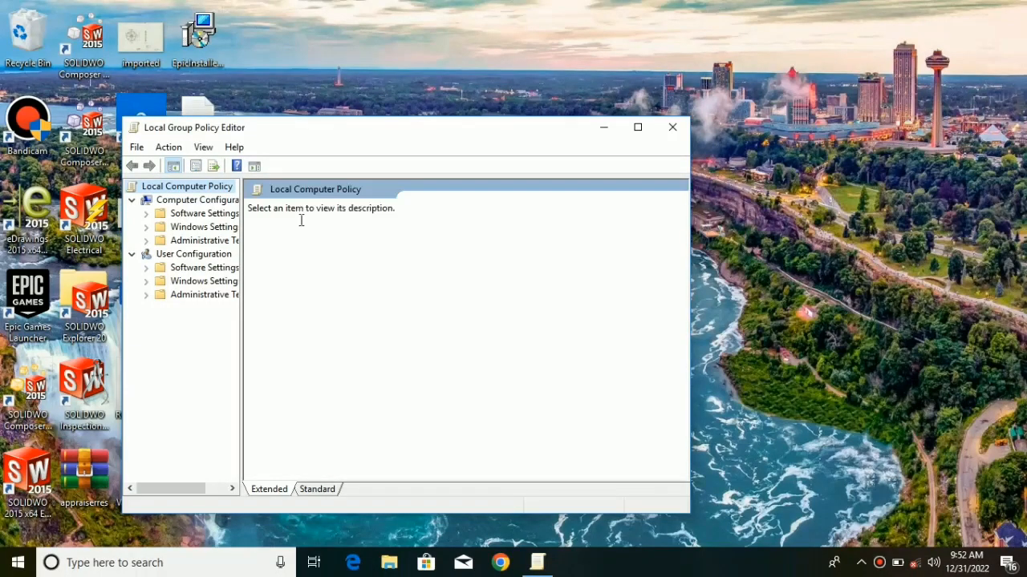
# Maximize the Local Group Policy Editor, widen its tree, and open Administrative Templates under Computer Configuration.
pyautogui.click(637, 127)
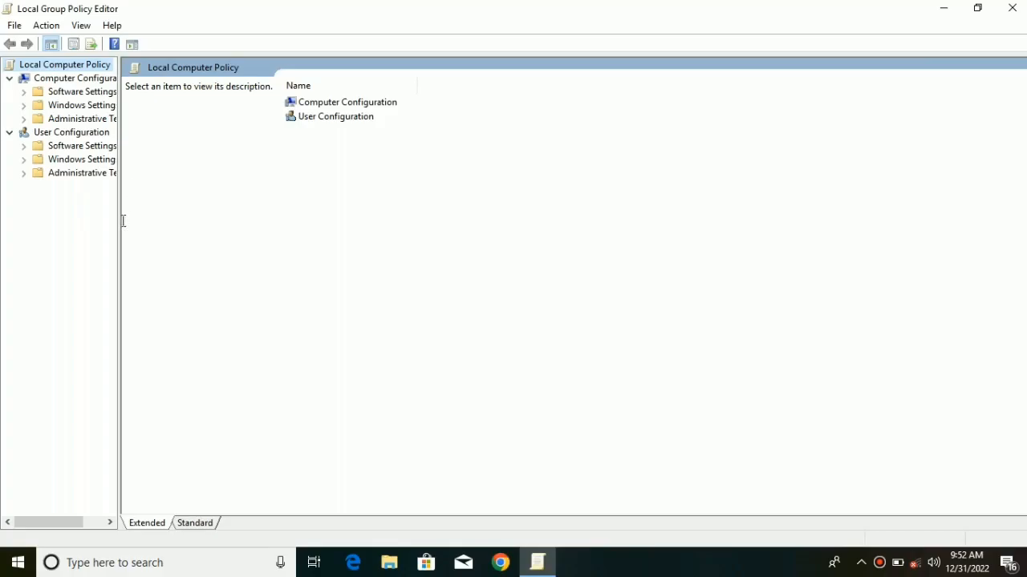
pyautogui.moveTo(117, 228); pyautogui.dragTo(179, 240)
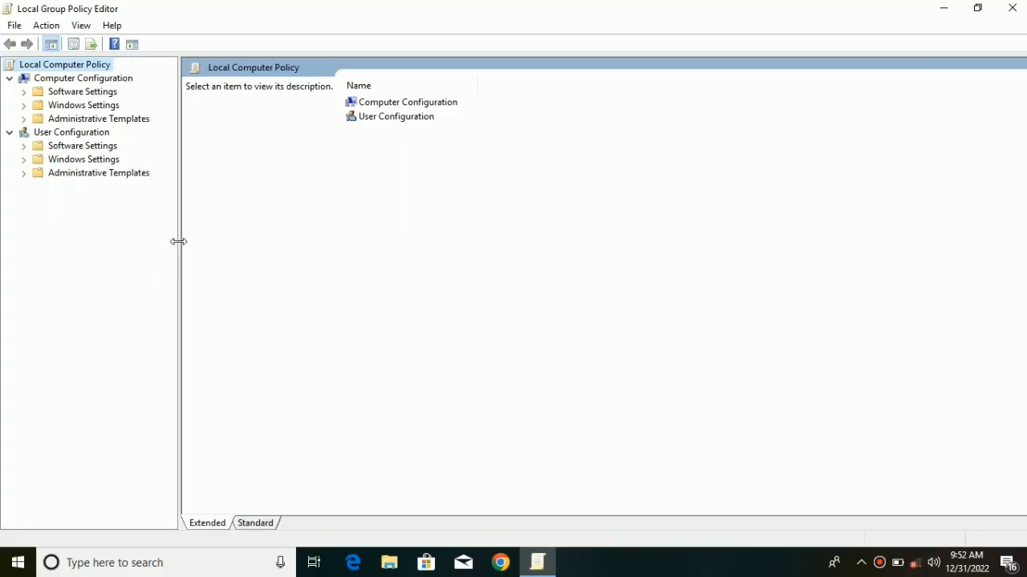
pyautogui.click(126, 122)
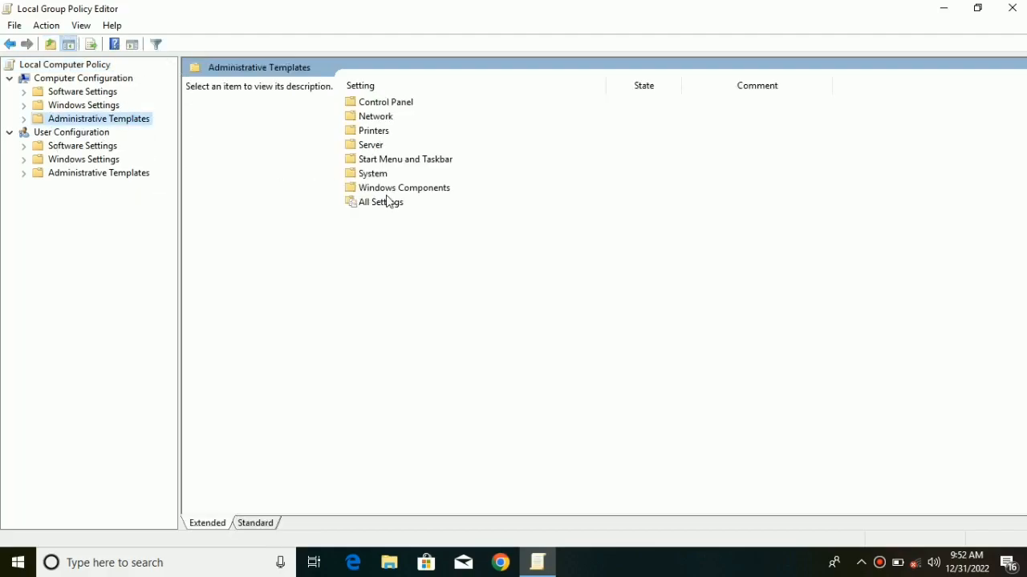
# Open the Windows Update policy folder inside Windows Components.
pyautogui.click(404, 193)
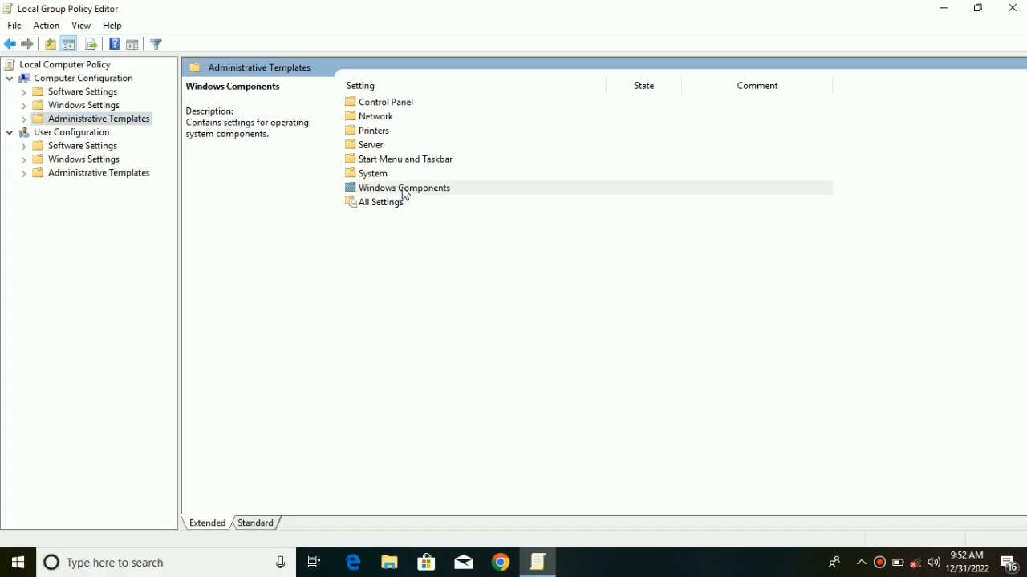
pyautogui.doubleClick(404, 192)
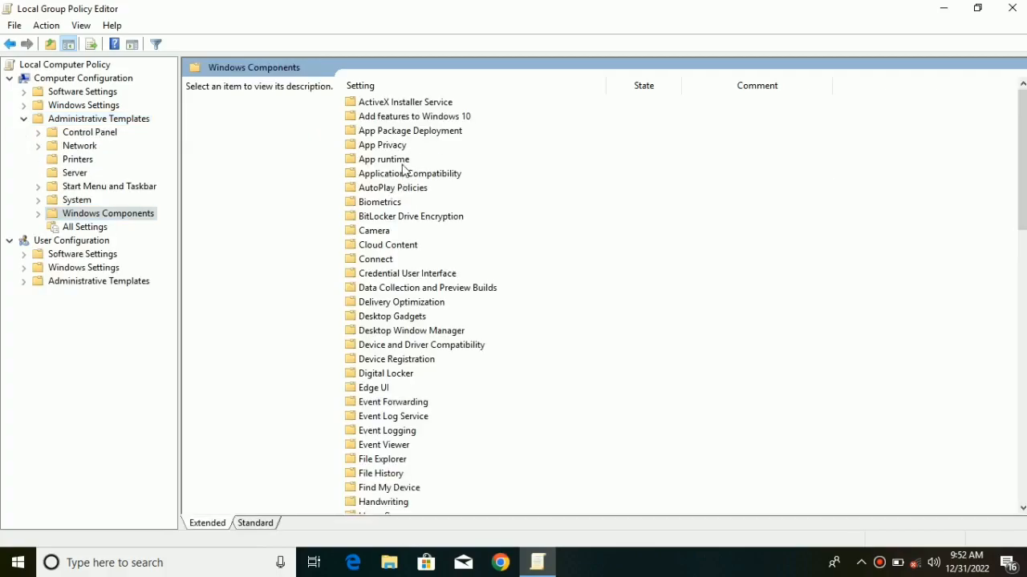
pyautogui.scroll(-19, 403, 170)
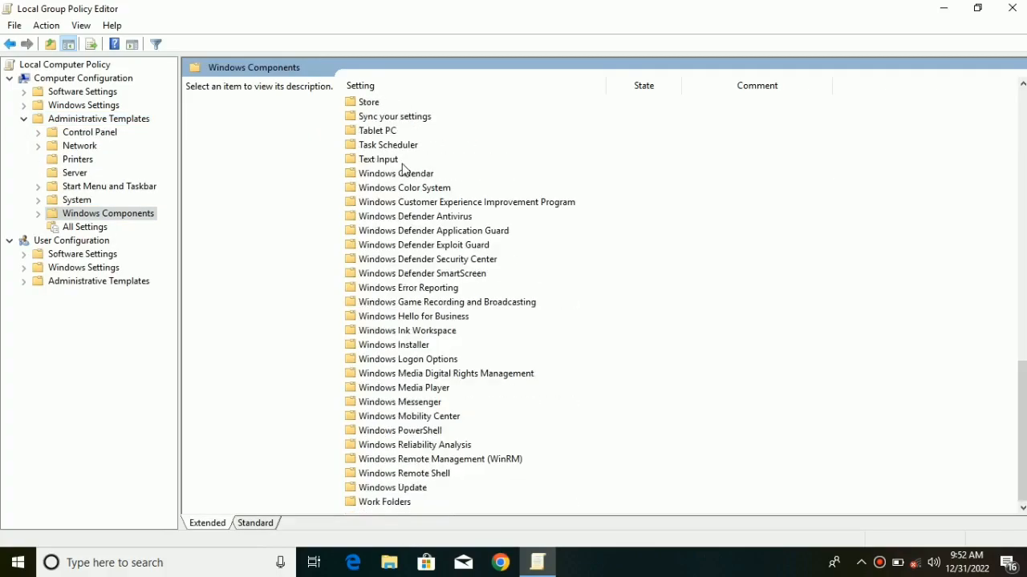
pyautogui.click(393, 491)
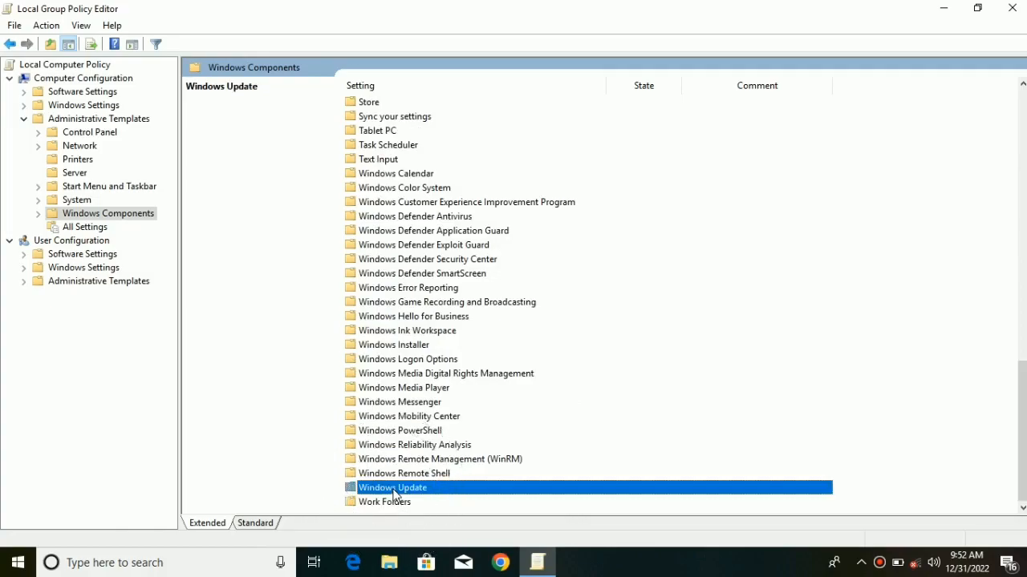
pyautogui.doubleClick(395, 491)
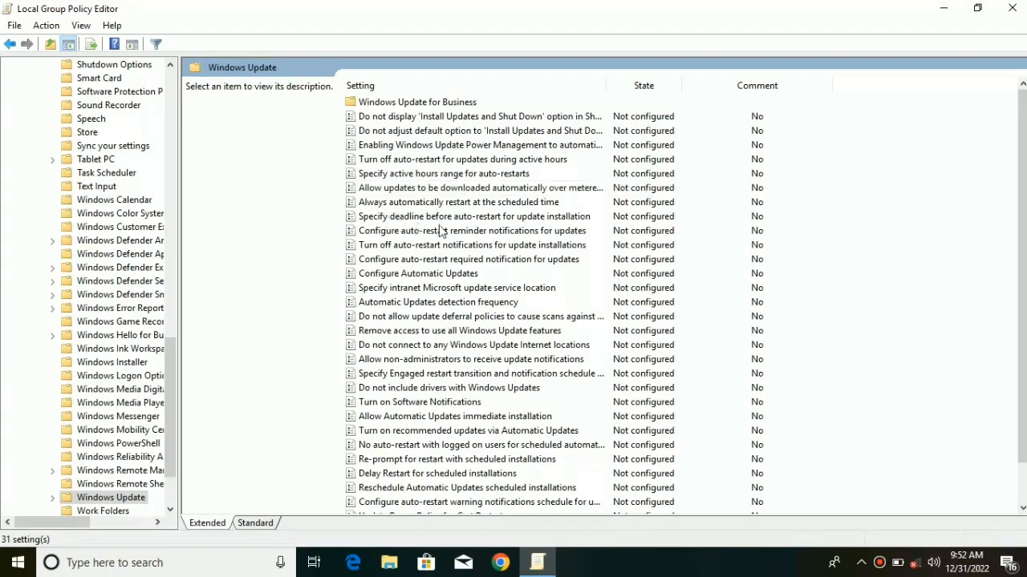
# Set the Configure Automatic Updates policy to Enabled, apply and confirm it, and close the Local Group Policy Editor.
pyautogui.click(375, 276)
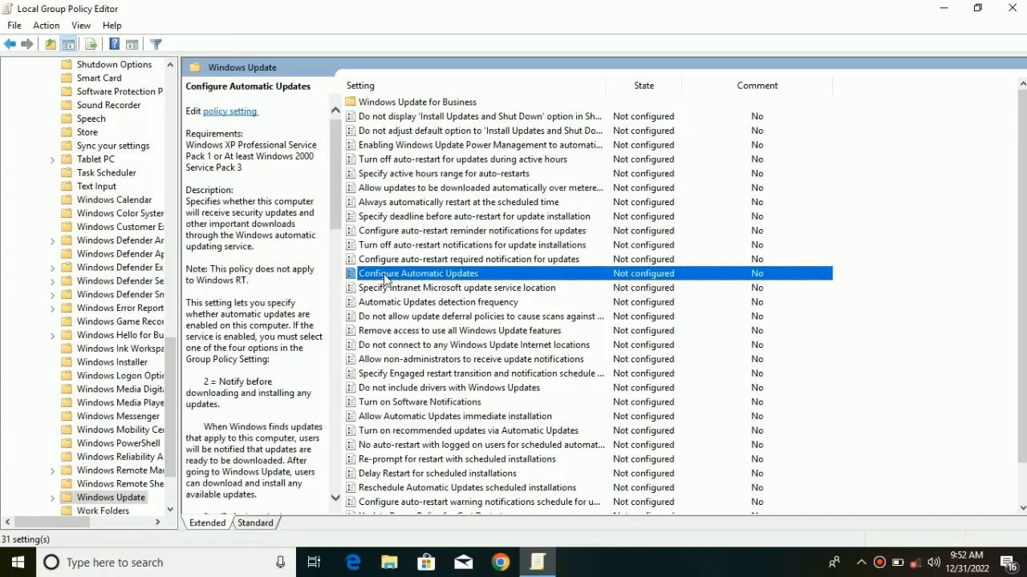
pyautogui.rightClick(504, 282)
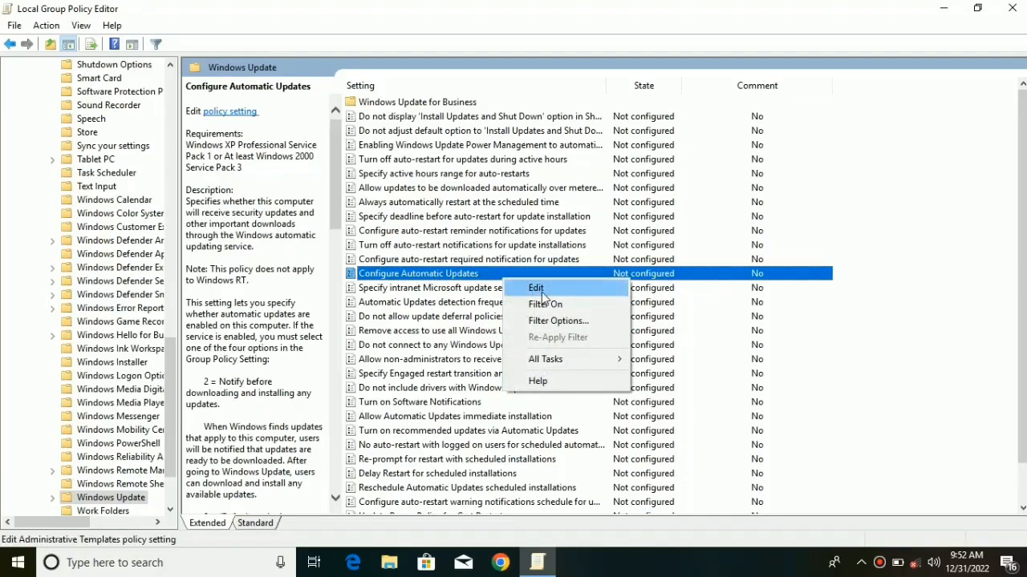
pyautogui.click(541, 291)
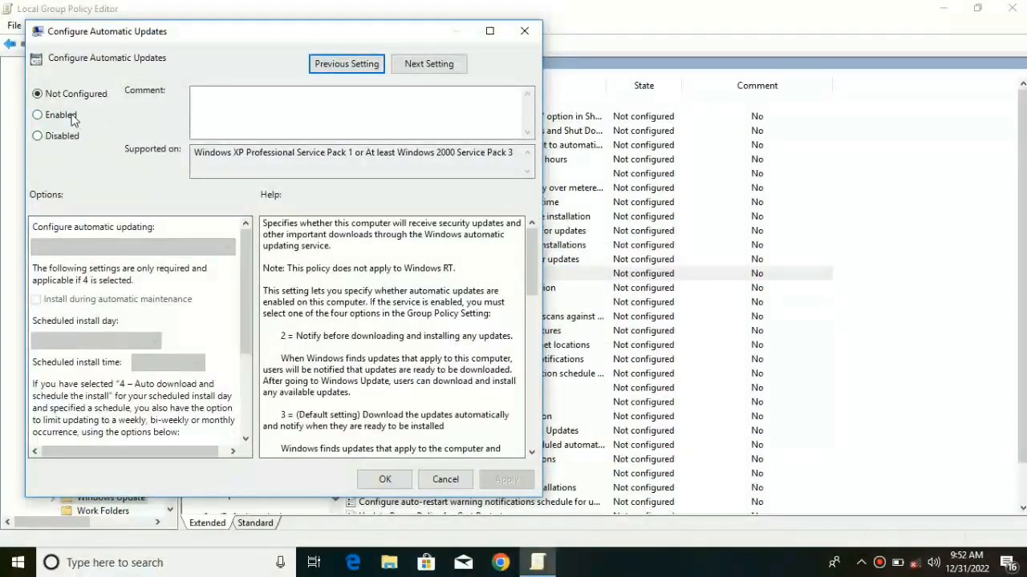
pyautogui.click(72, 117)
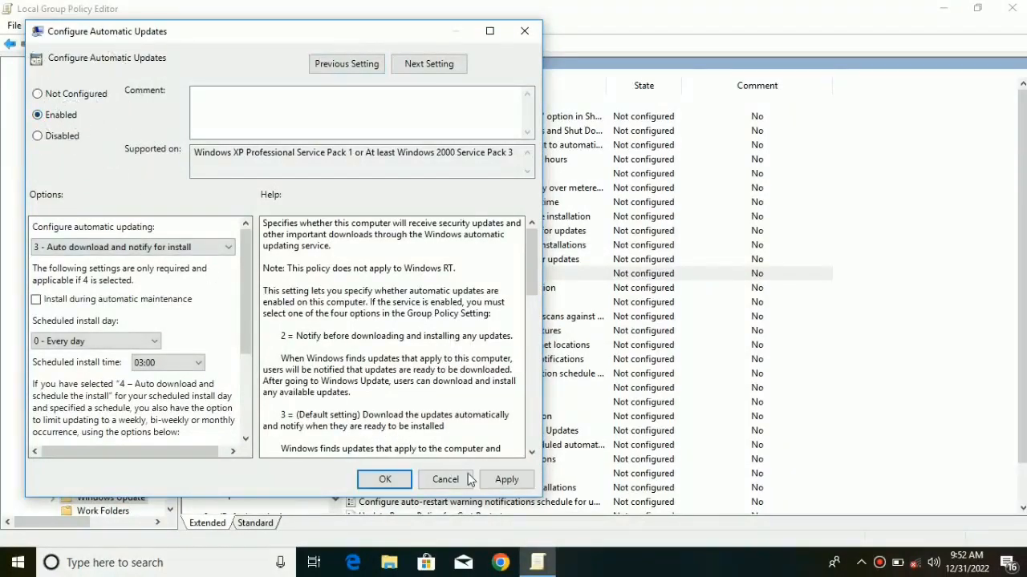
pyautogui.click(504, 486)
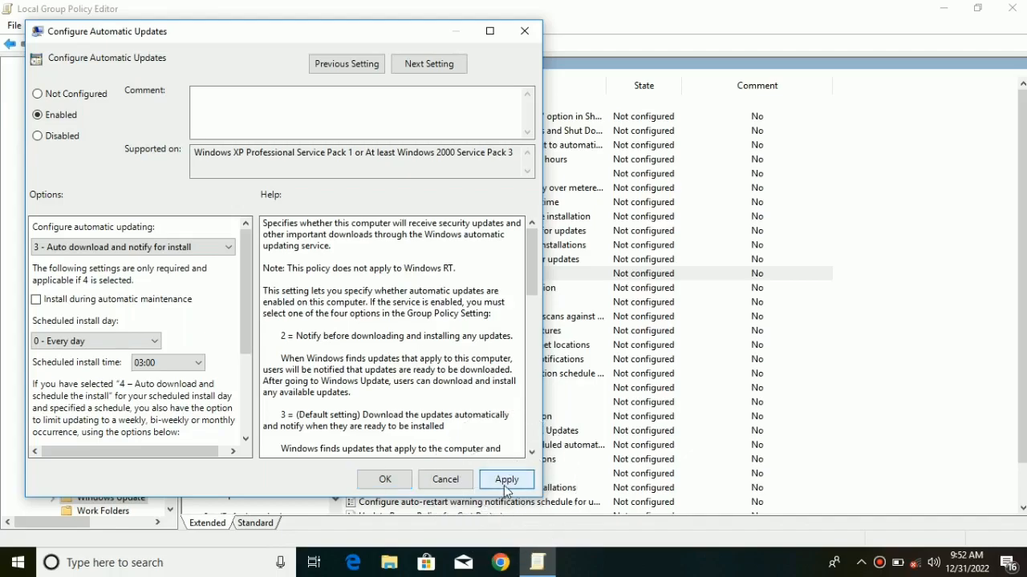
pyautogui.click(385, 480)
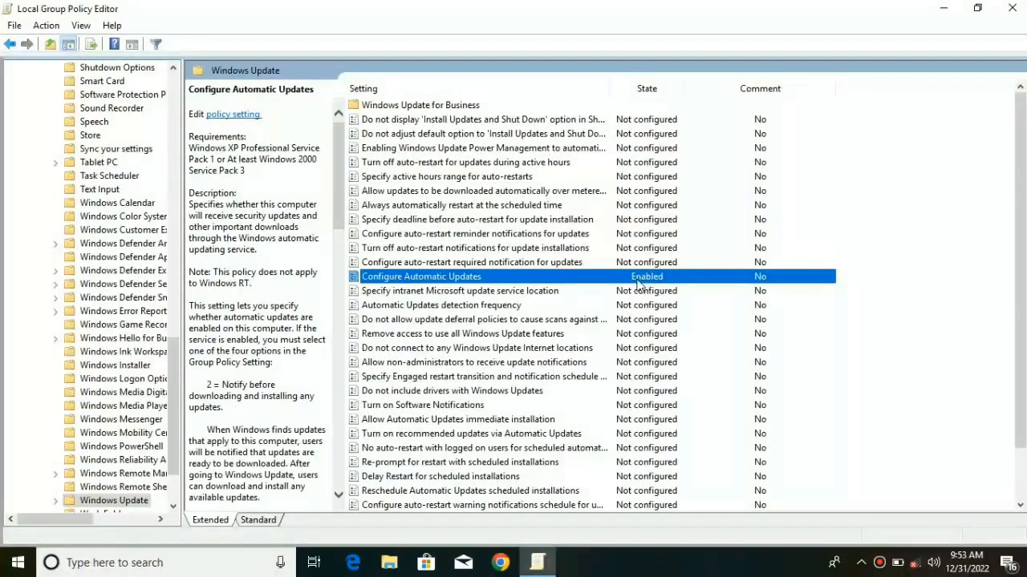
pyautogui.click(1012, 8)
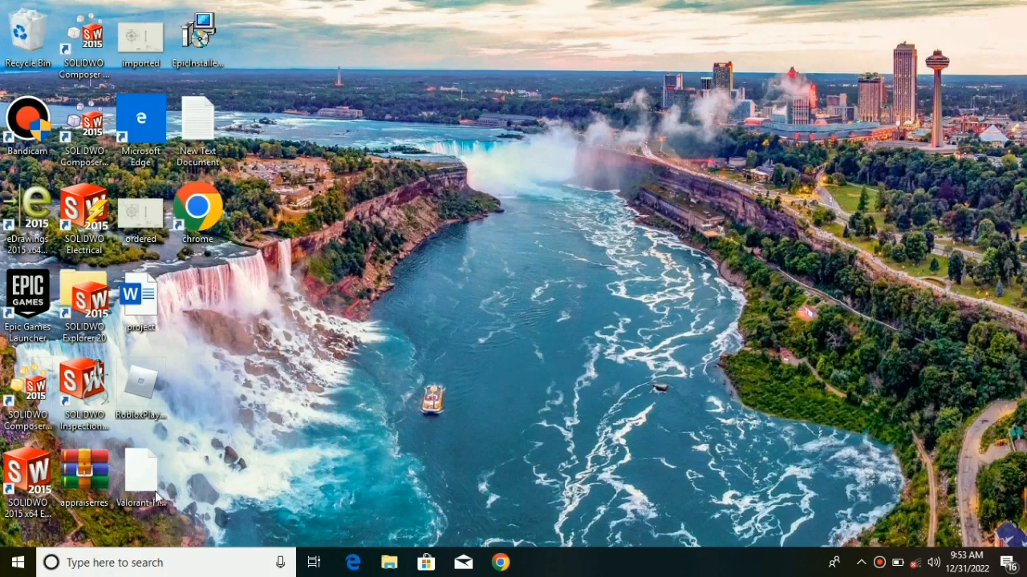
# Restart the computer.
pyautogui.click(17, 563)
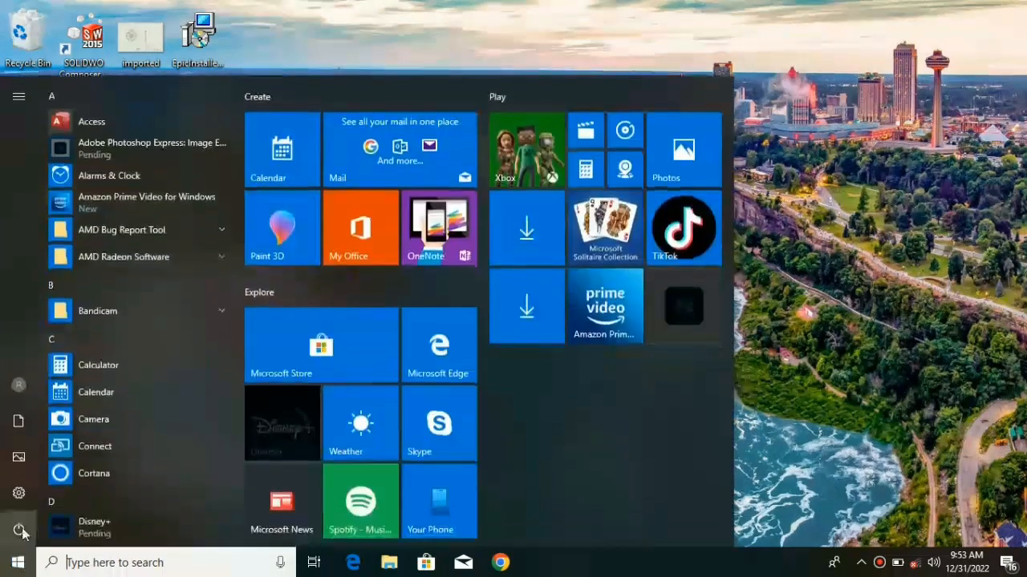
pyautogui.click(20, 530)
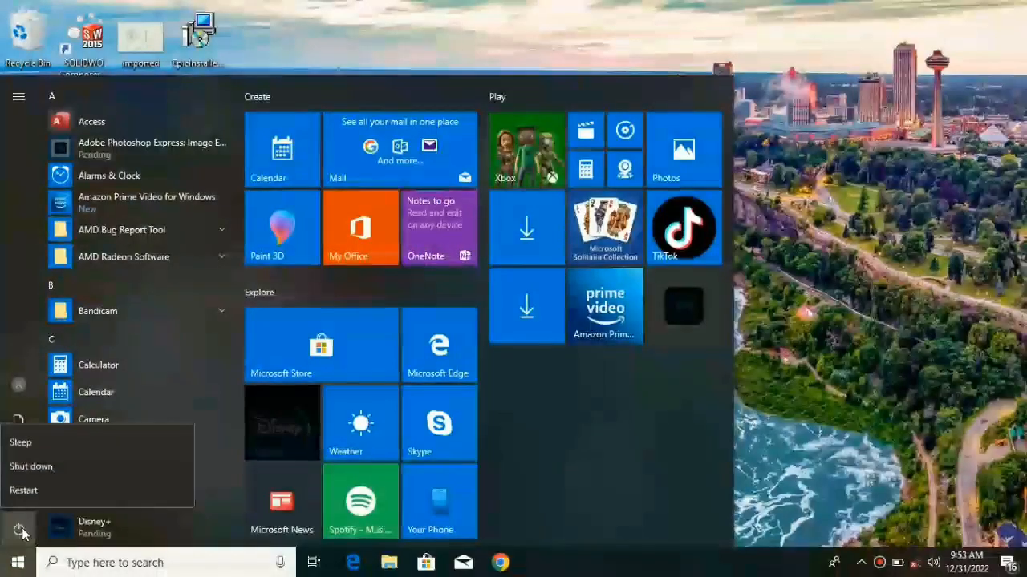
pyautogui.click(58, 490)
pyautogui.press('ctrl')
pyautogui.press('ctrl')
pyautogui.press('ctrl')
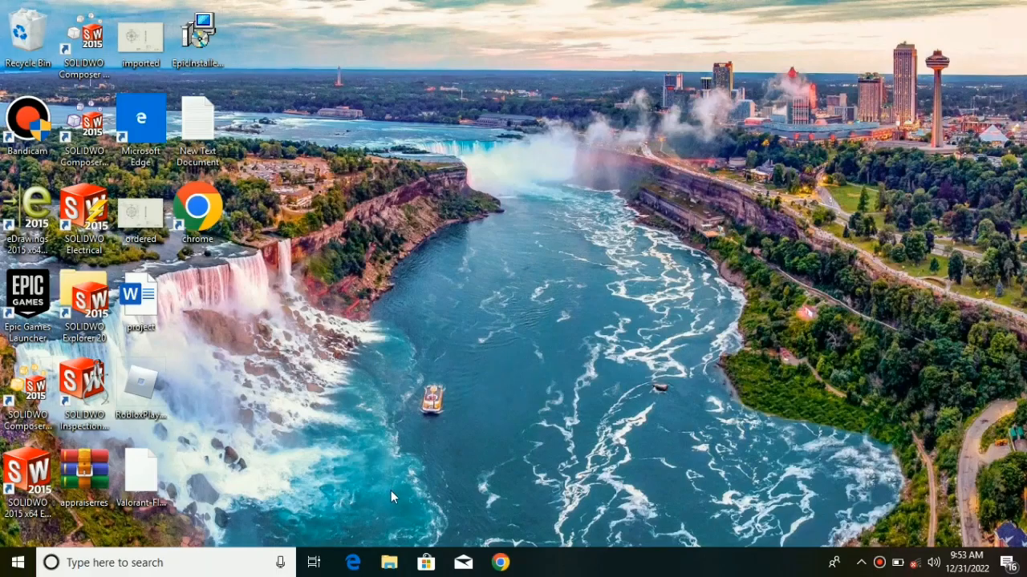
# Search Windows for "sett", open Update & Security in Settings, and start downloading the pending updates.
pyautogui.click(225, 564)
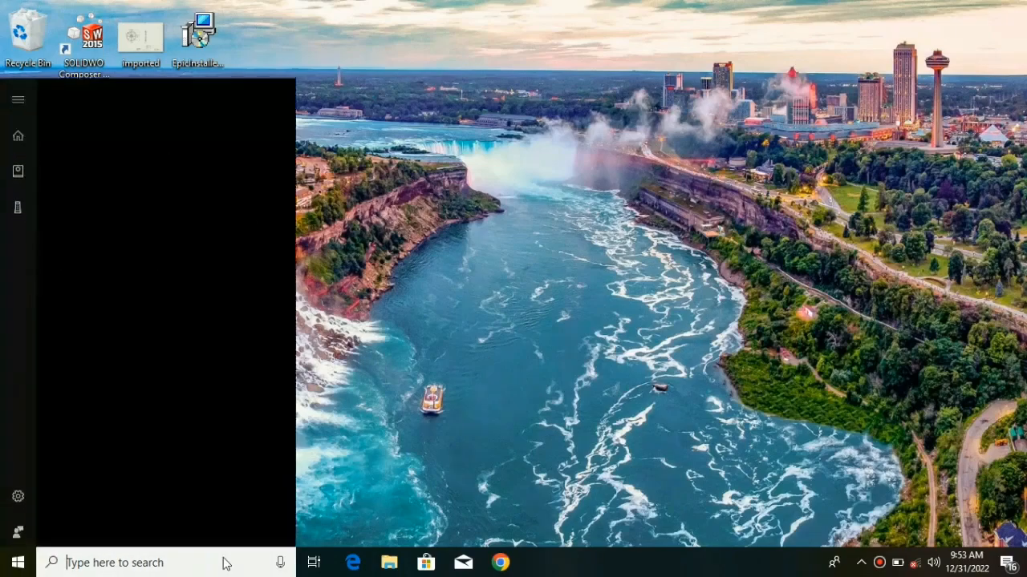
pyautogui.write('sett')
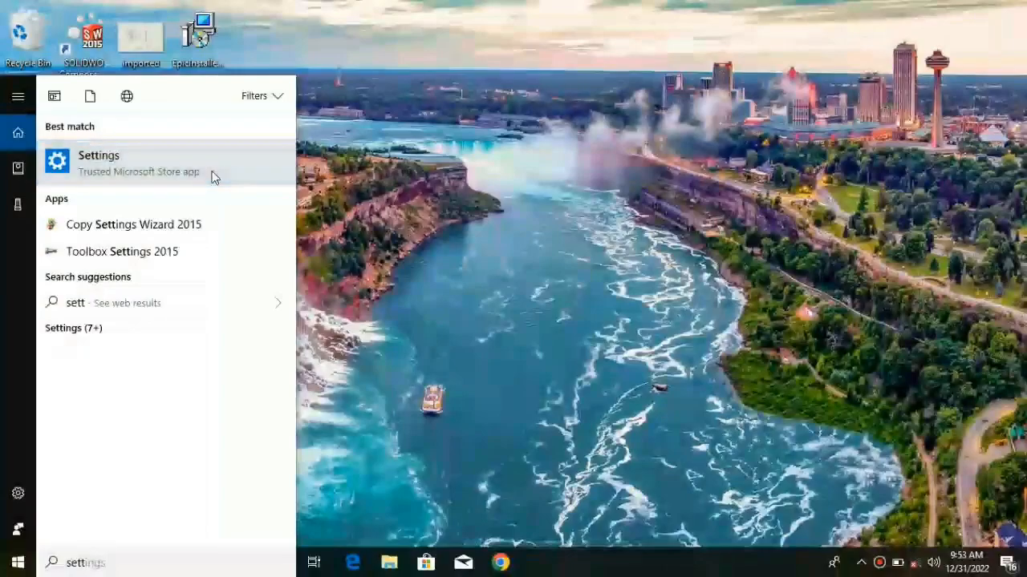
pyautogui.click(160, 163)
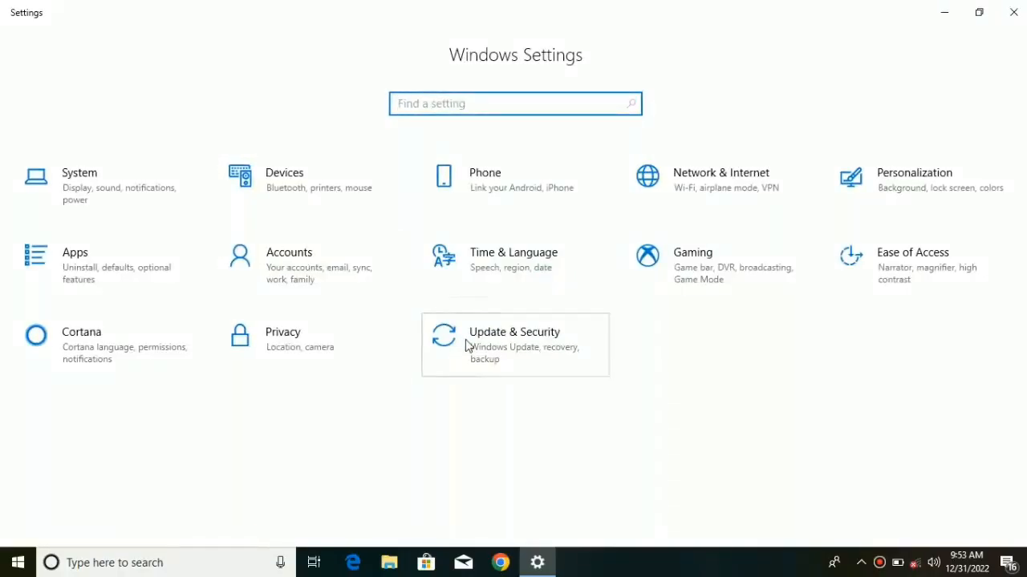
pyautogui.click(469, 345)
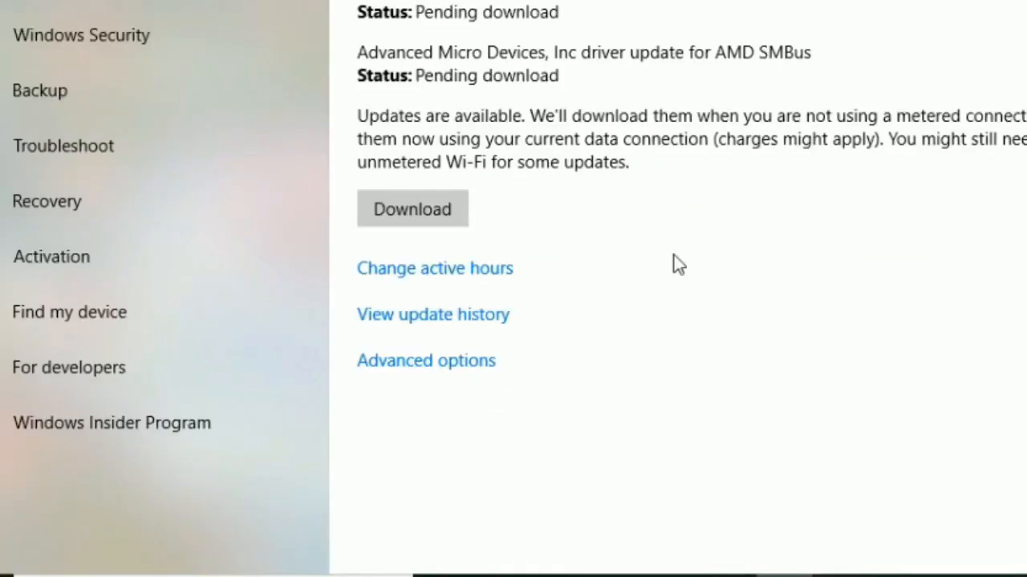
pyautogui.click(438, 209)
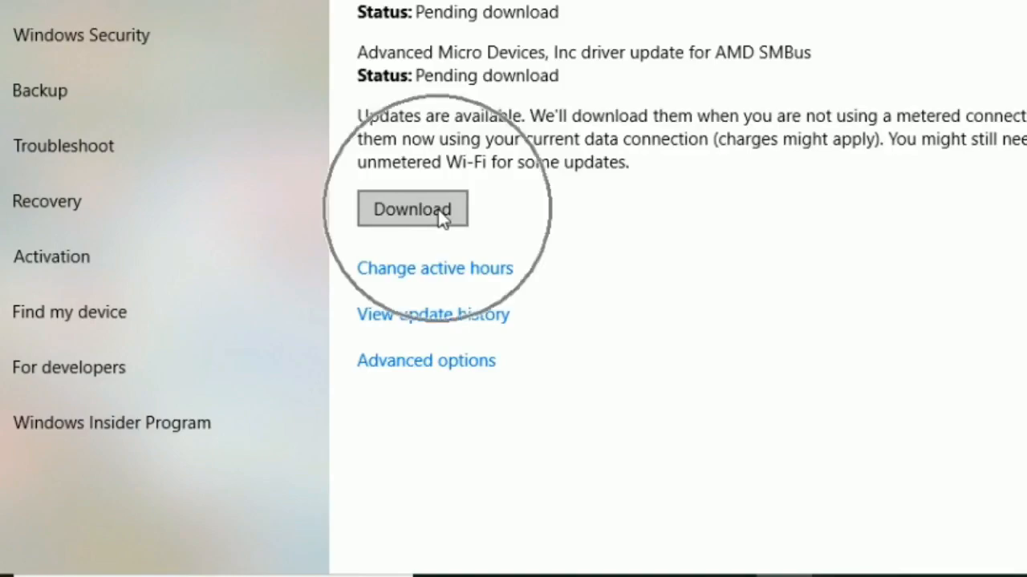
pyautogui.click(438, 209)
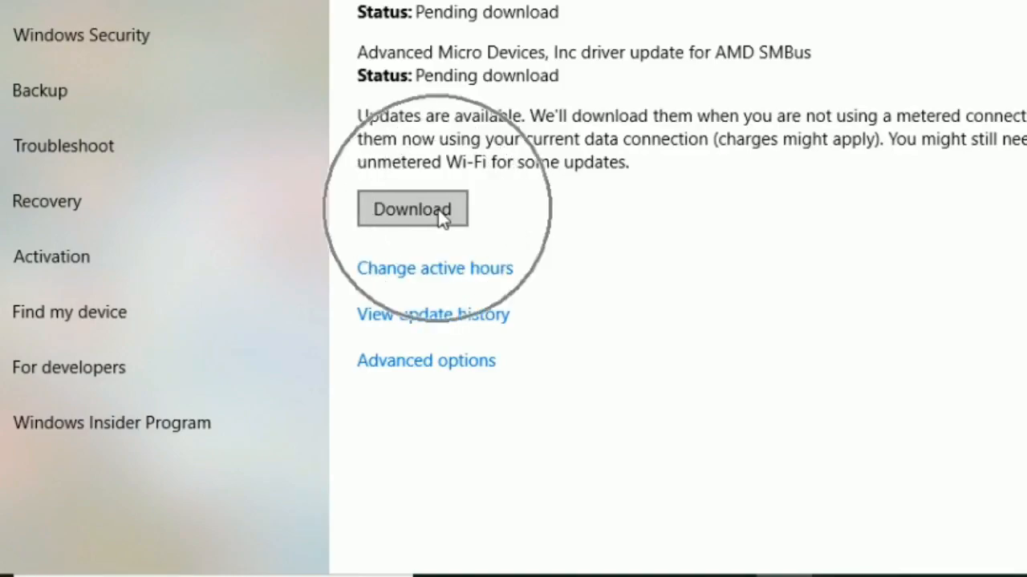